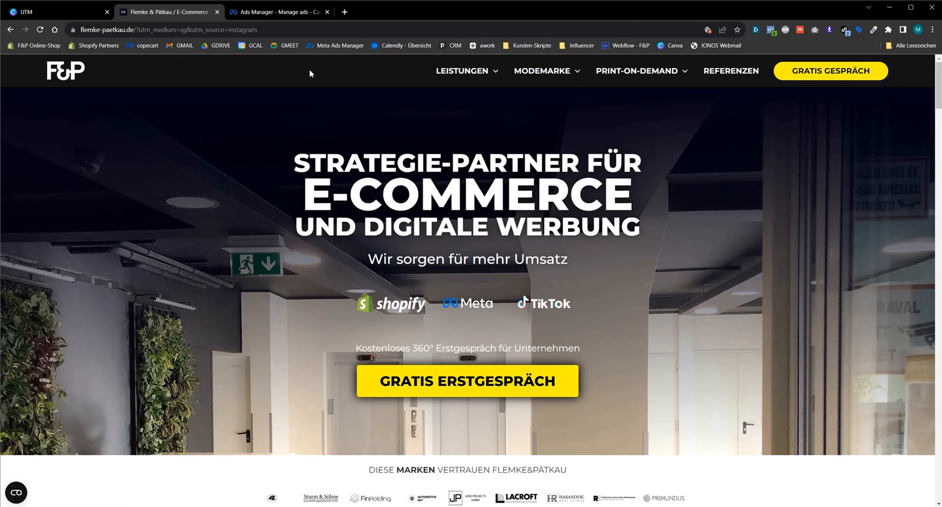
Switch to Meta Ads Manager and open the ad in the Interest - All ad set at its URL parameters
click(309, 15)
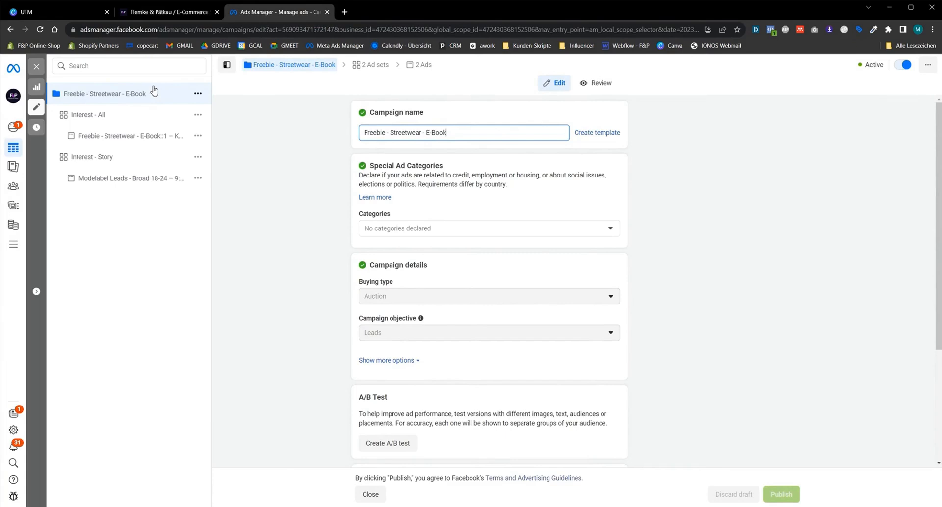
click(100, 94)
click(90, 94)
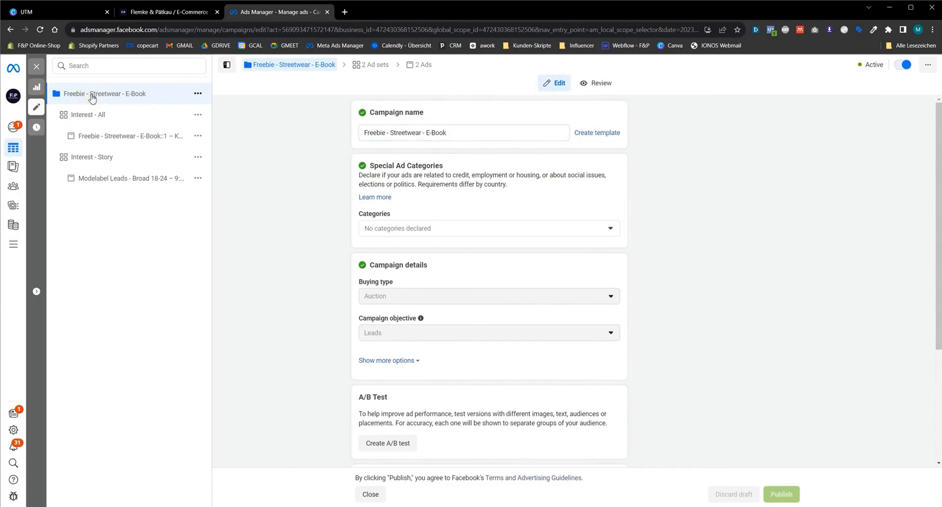
click(85, 119)
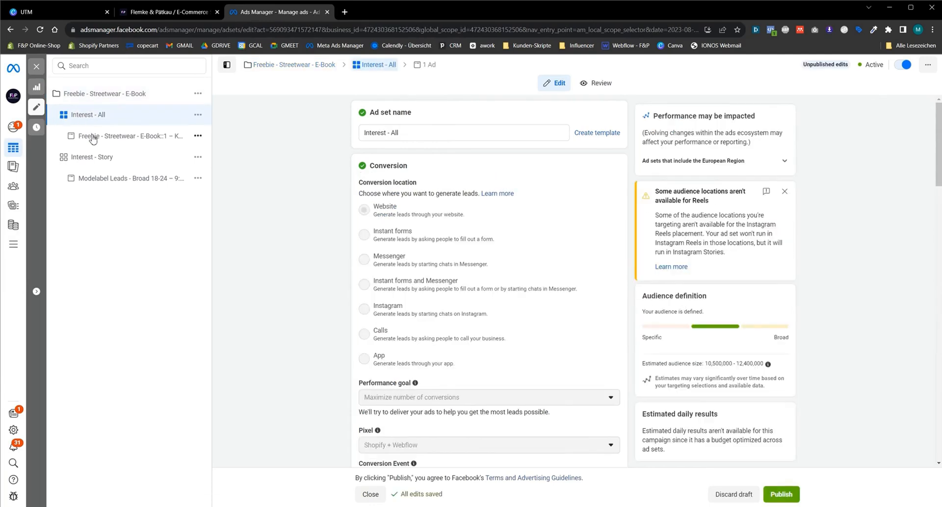
click(92, 137)
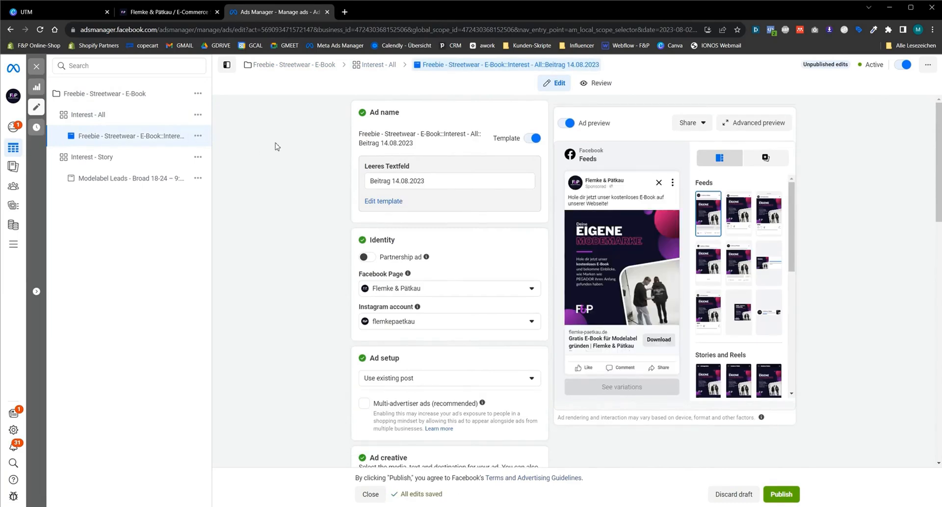
scroll(276, 146, down, 10)
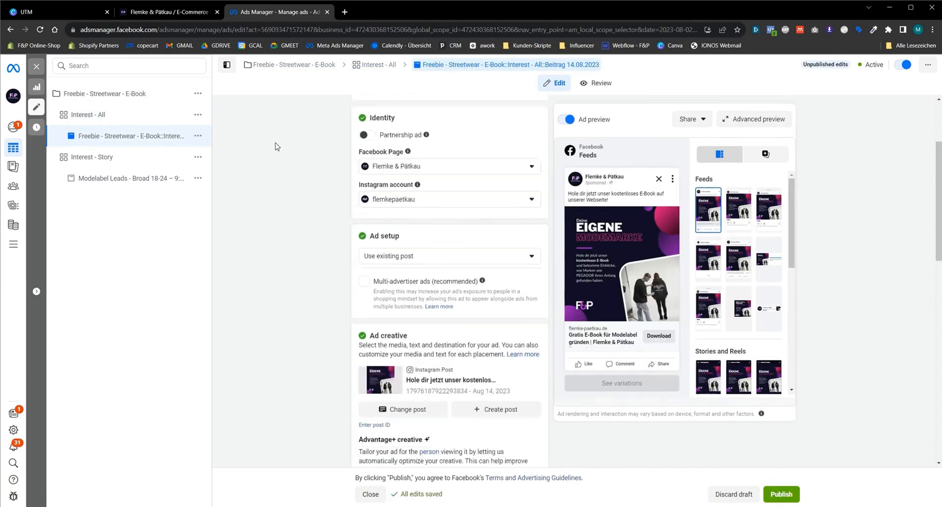
scroll(275, 146, down, 5)
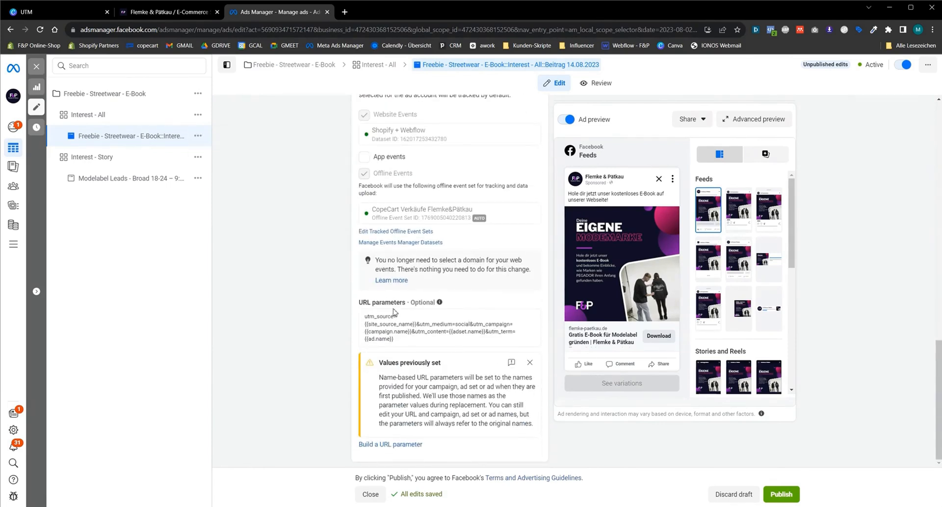
drag(359, 302, 450, 304)
click(450, 304)
drag(363, 303, 404, 303)
click(402, 302)
click(403, 303)
drag(353, 303, 401, 303)
click(401, 304)
Delete all existing URL parameters from the ad's tracking settings
click(370, 320)
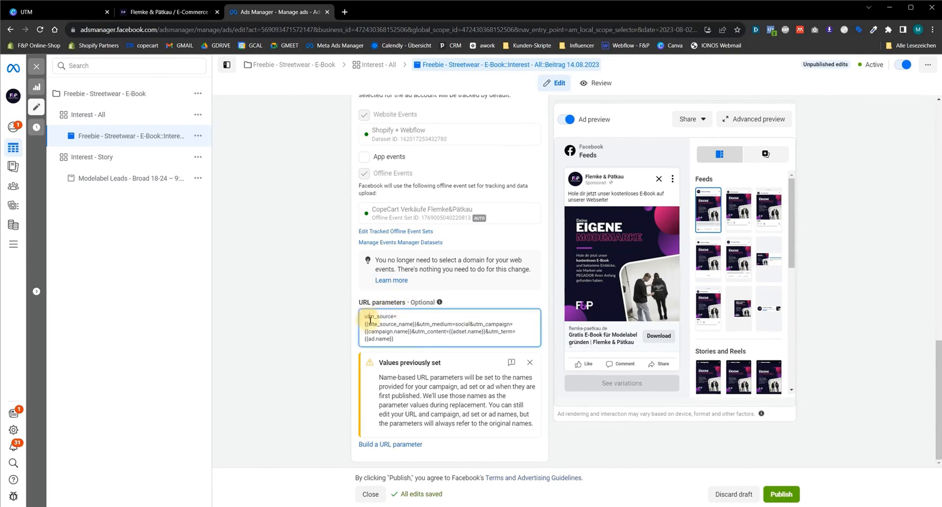
drag(406, 340, 369, 316)
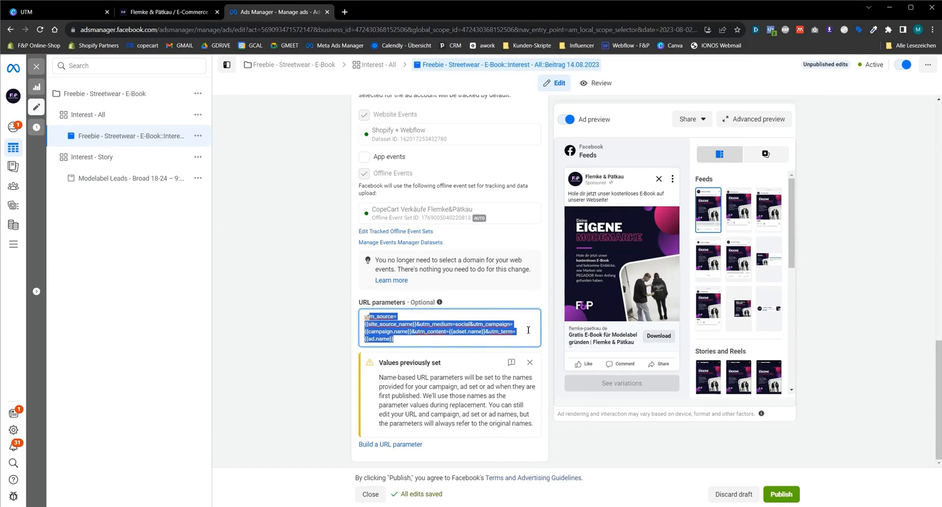
key(BackSpace)
key(BackSpace)
click(524, 313)
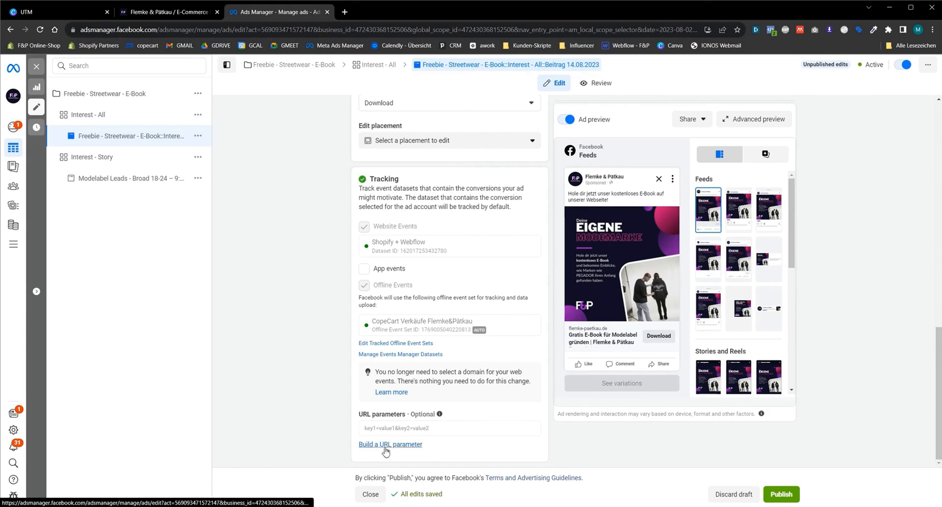
Open the URL parameter builder and set the campaign source to the dynamic parameter {{site_source_name}}
click(413, 449)
click(430, 168)
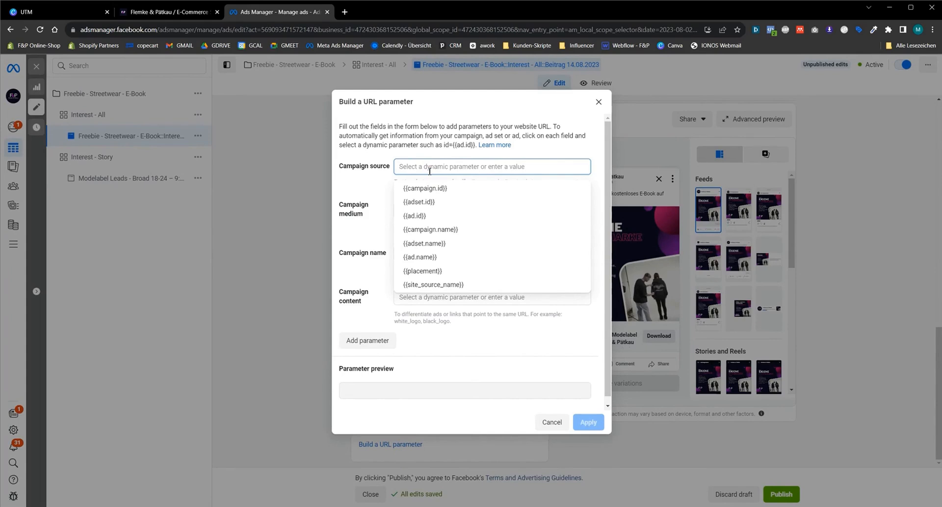
text(site)
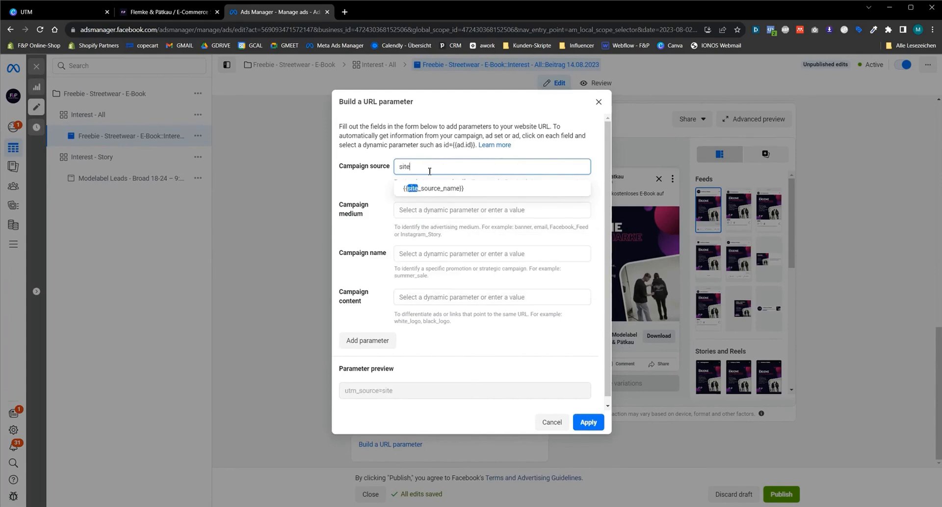
key(Return)
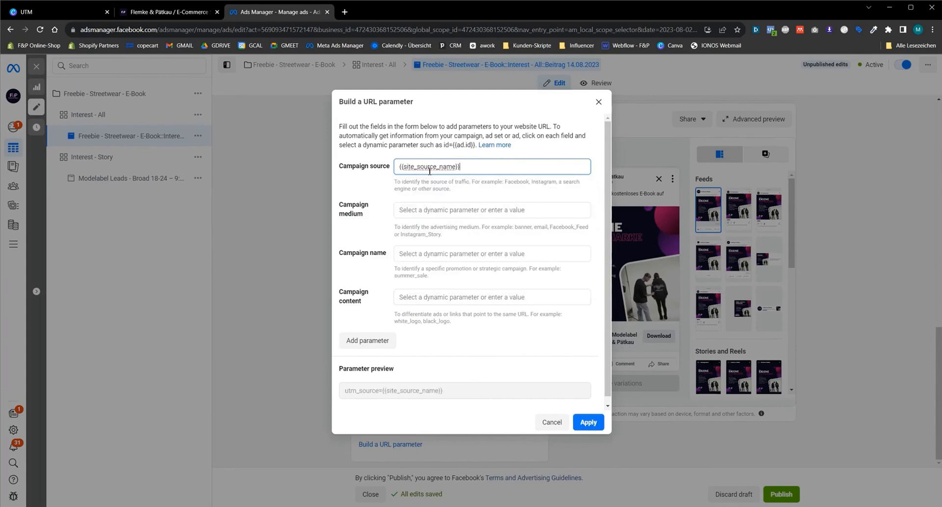
key(Tab)
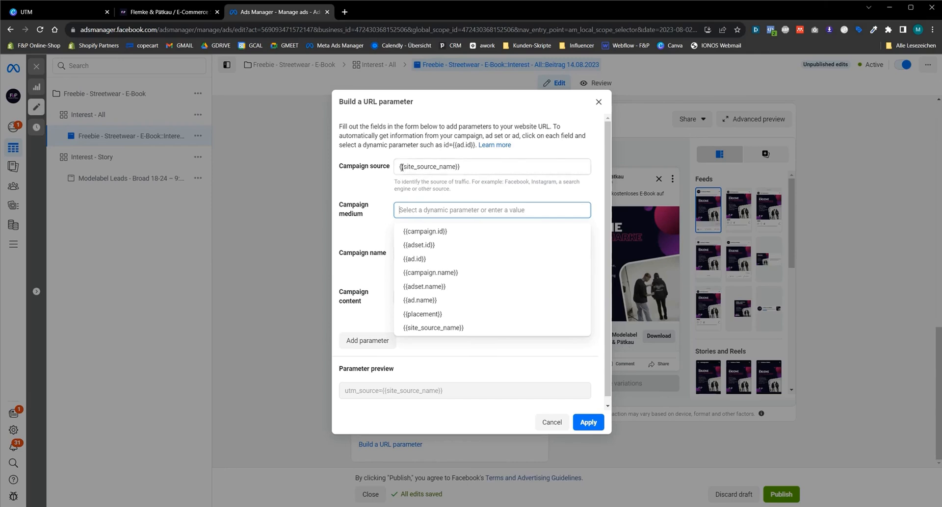
Clear the campaign source value in the URL parameter builder
click(401, 168)
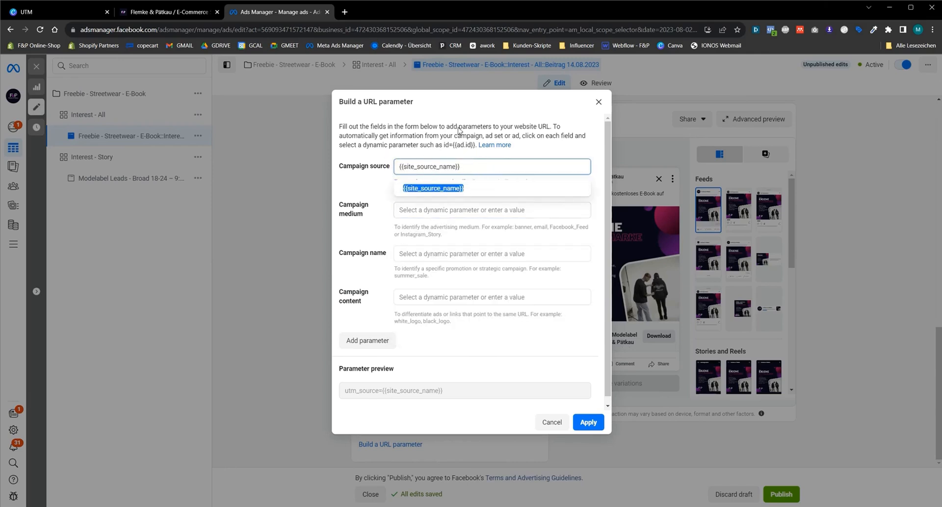
drag(516, 30, 640, 30)
click(432, 131)
drag(460, 169, 388, 169)
key(BackSpace)
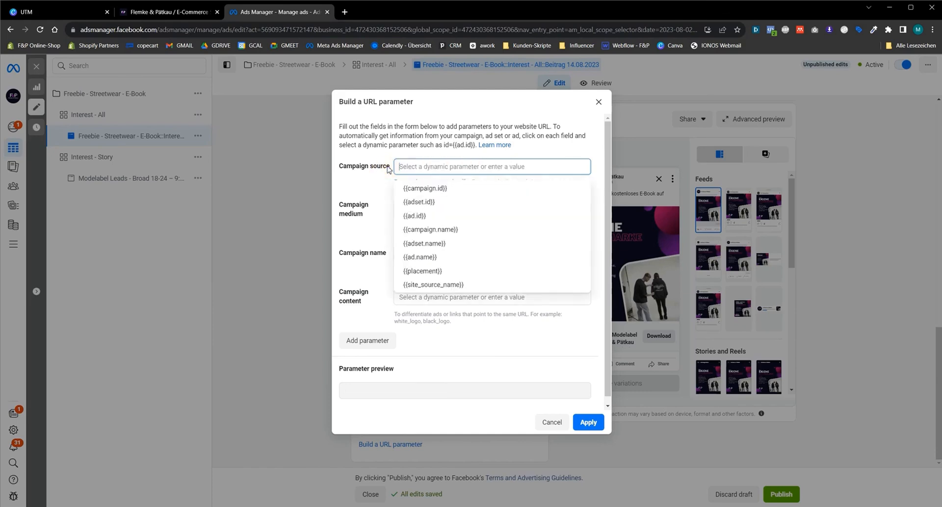
click(386, 169)
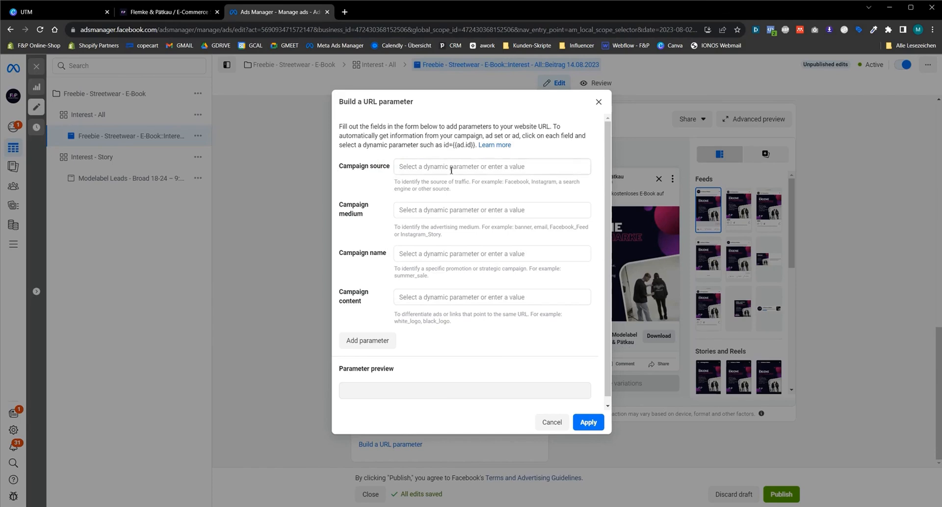
drag(340, 169, 375, 168)
click(390, 171)
click(371, 168)
click(390, 168)
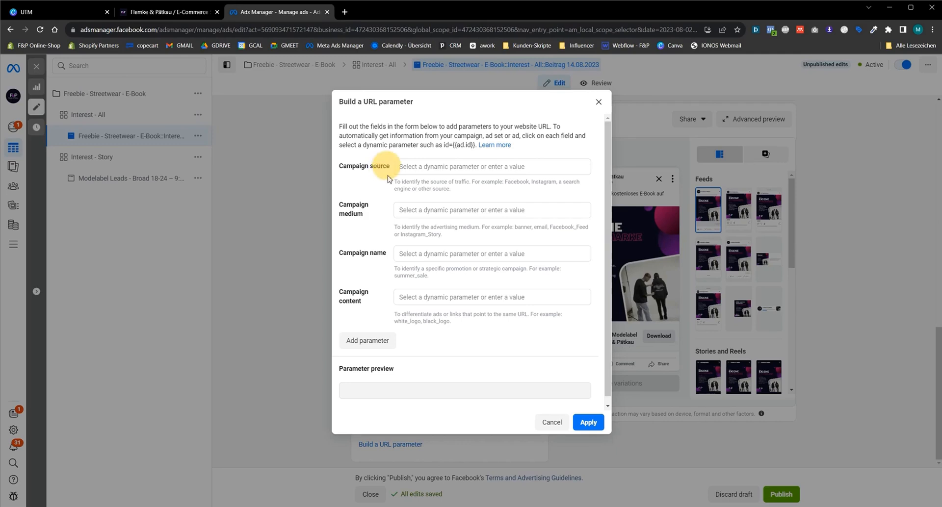
Set the campaign source to the fixed value meta
click(444, 171)
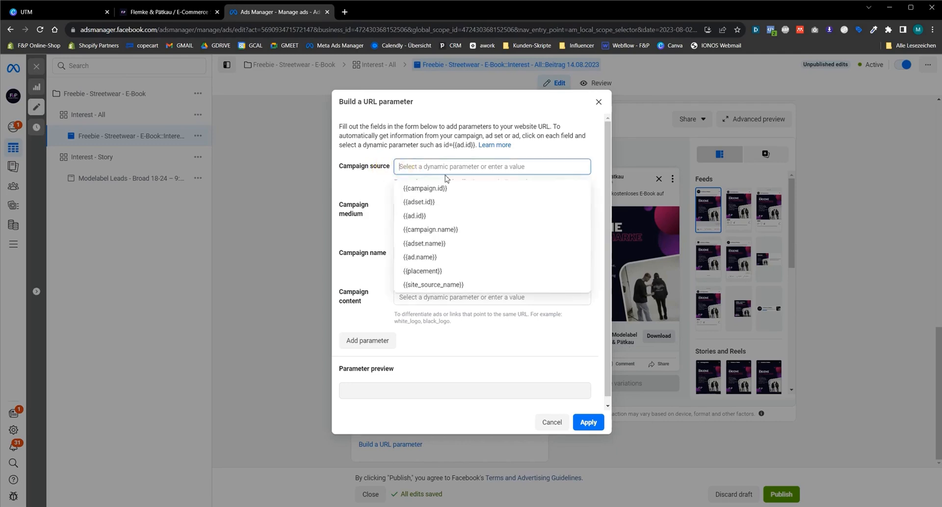
text(meta)
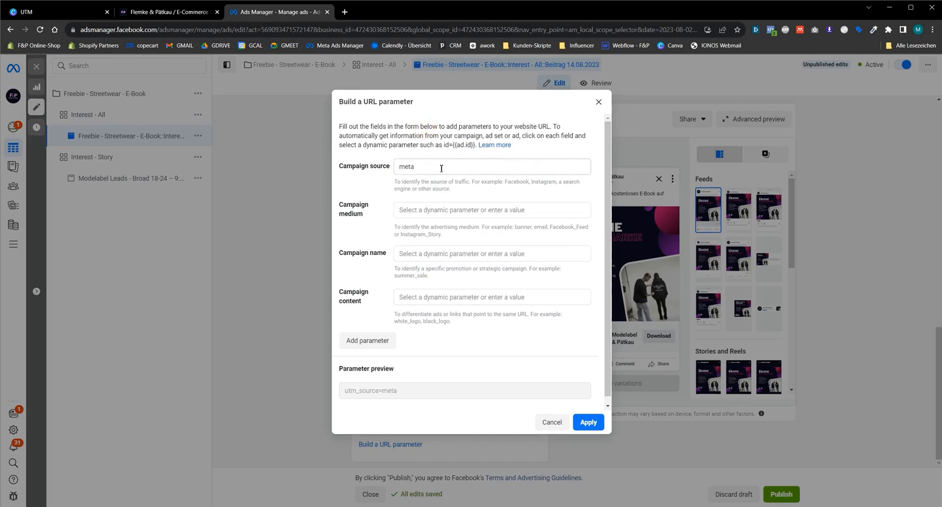
click(519, 192)
drag(507, 183, 519, 191)
click(519, 192)
Replace the campaign source with the dynamic parameter {{site_source_name}}
double_click(484, 164)
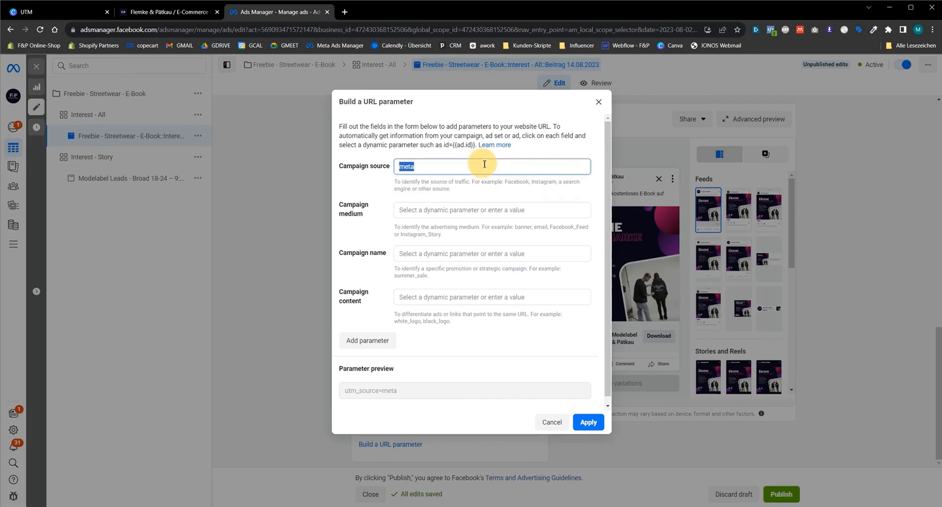
text(site)
key(Down)
key(Return)
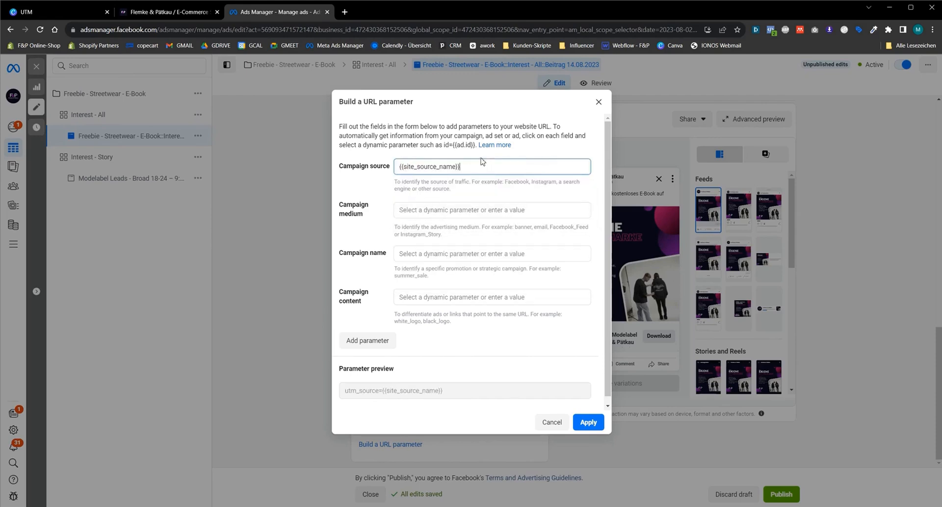
Set the campaign medium to the dynamic parameter {{adset.name}}
click(478, 208)
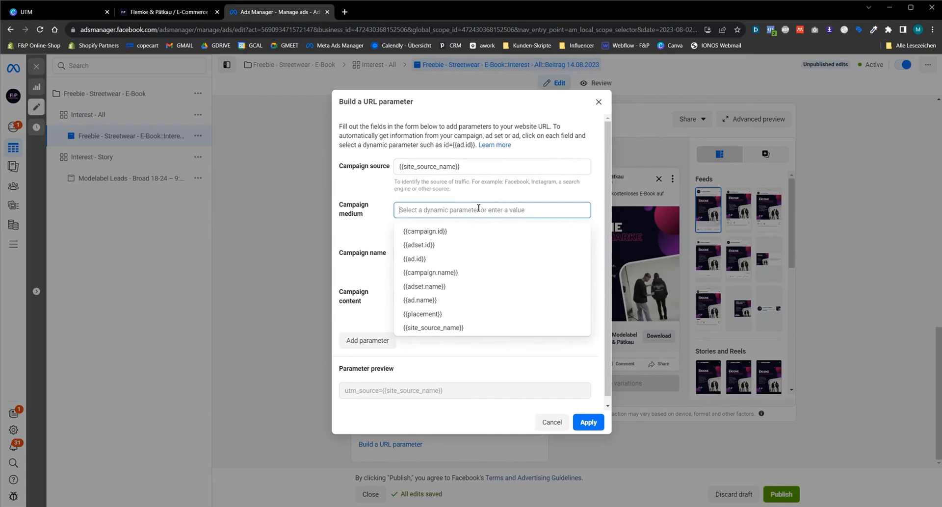
text(ca)
key(BackSpace)
key(BackSpace)
text(adset)
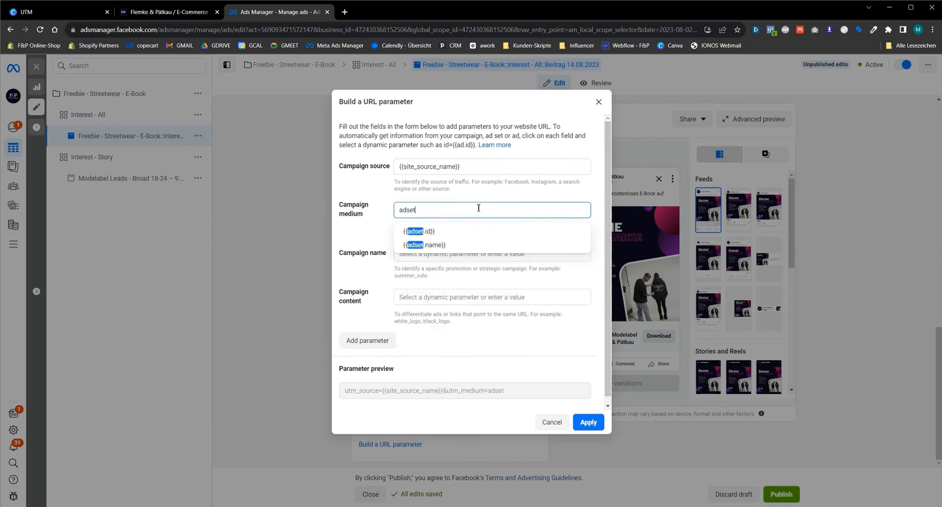
key(Down)
key(Down)
key(Return)
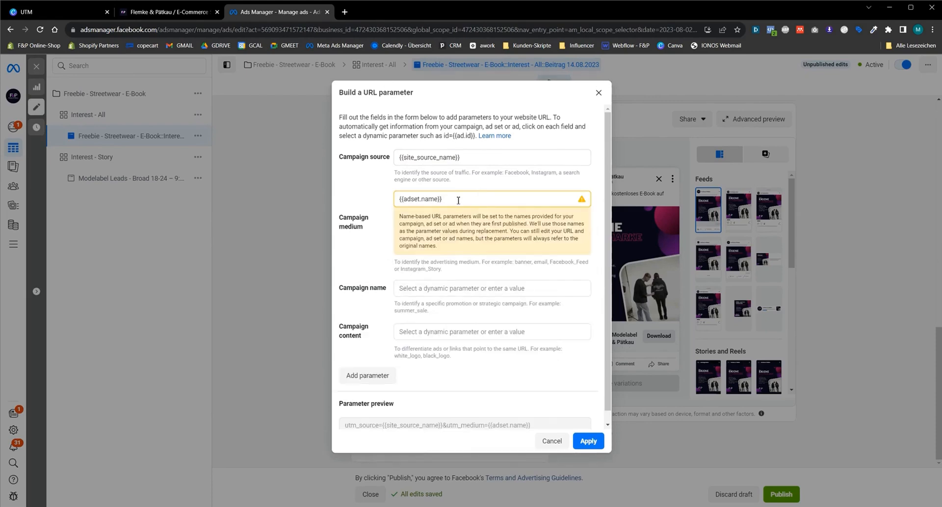
Replace the campaign medium with the dynamic parameter {{adset.id}}
click(467, 201)
drag(401, 197, 498, 194)
key(BackSpace)
text(adset)
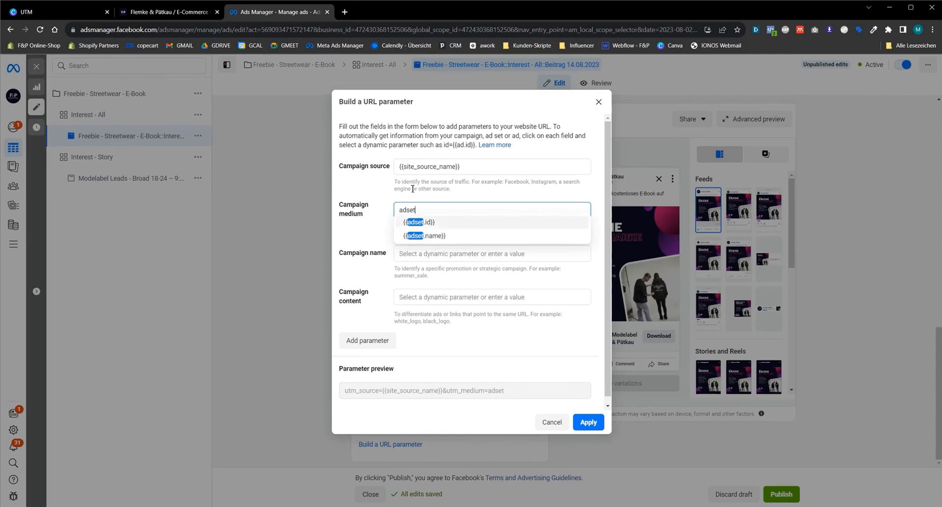
key(Return)
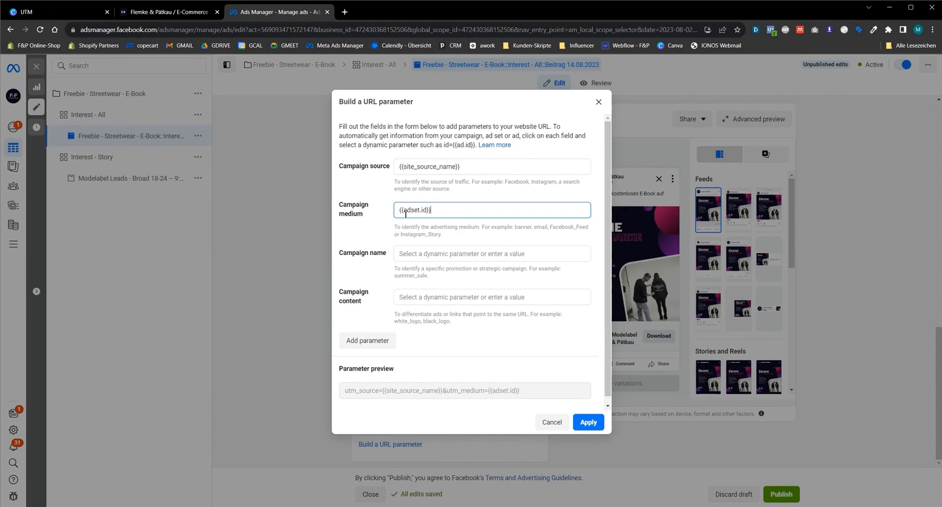
Switch the campaign medium back to the dynamic parameter {{adset.name}}
drag(478, 213, 381, 207)
text(adset.)
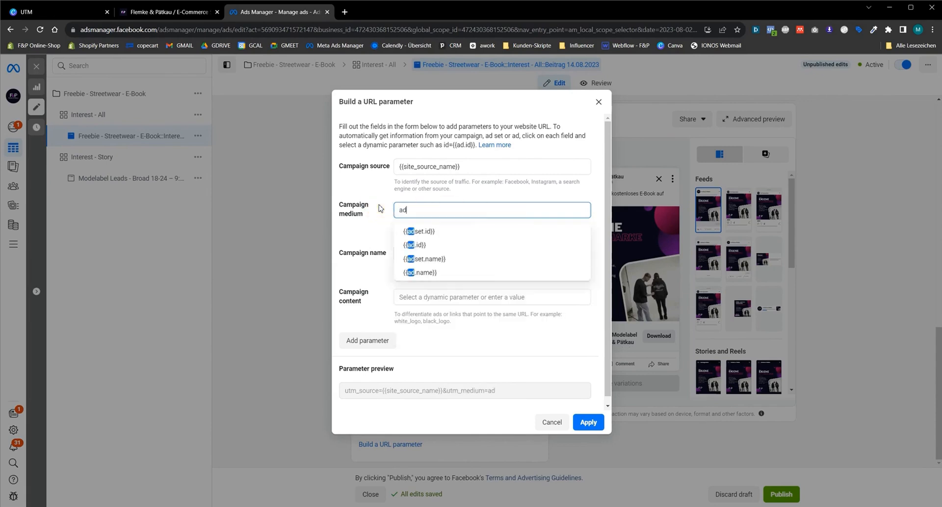
key(Down)
key(Return)
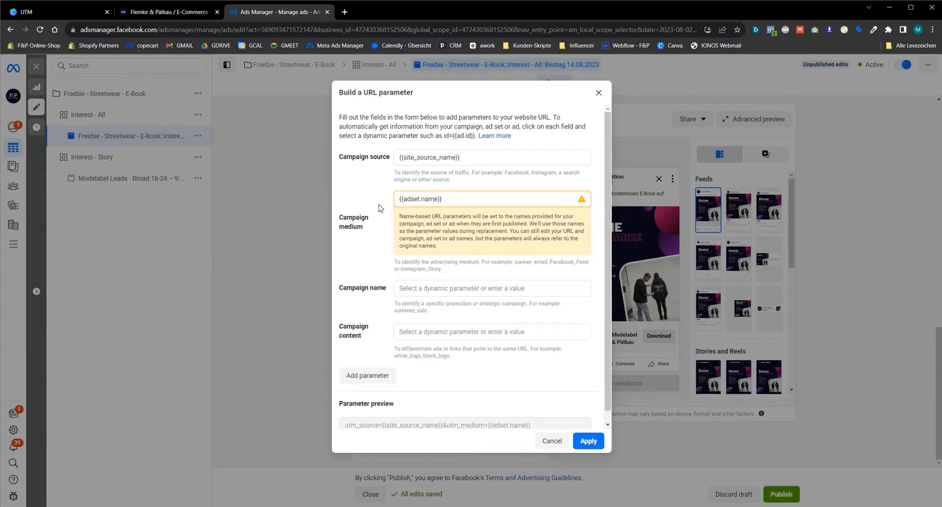
Set the campaign name to the dynamic parameter {{campaign.name}}
click(413, 288)
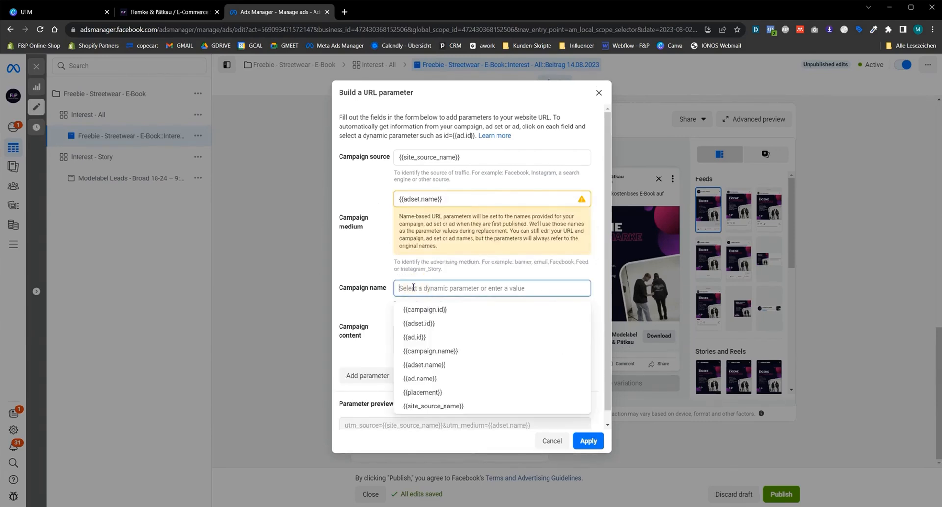
text(camp)
key(Down)
key(Down)
key(Return)
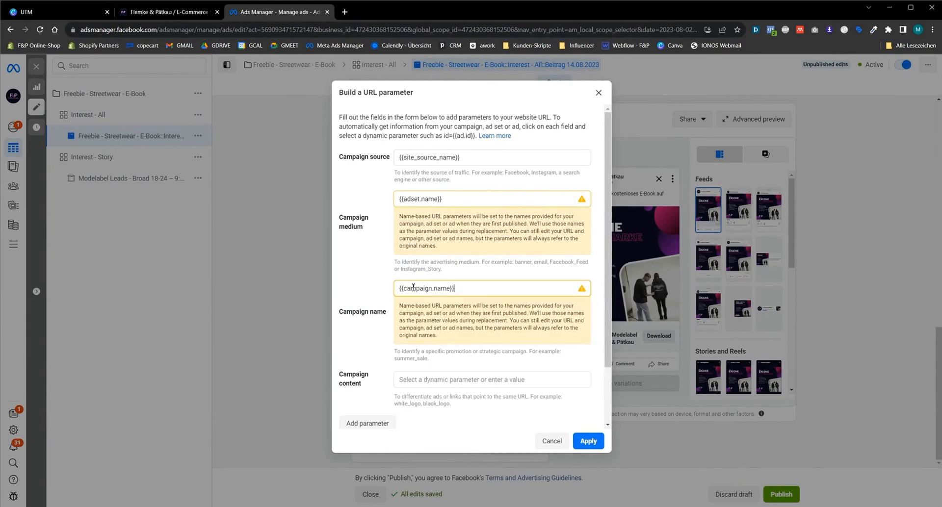
Set the campaign content to the dynamic parameter {{ad.name}}
scroll(425, 321, down, 2)
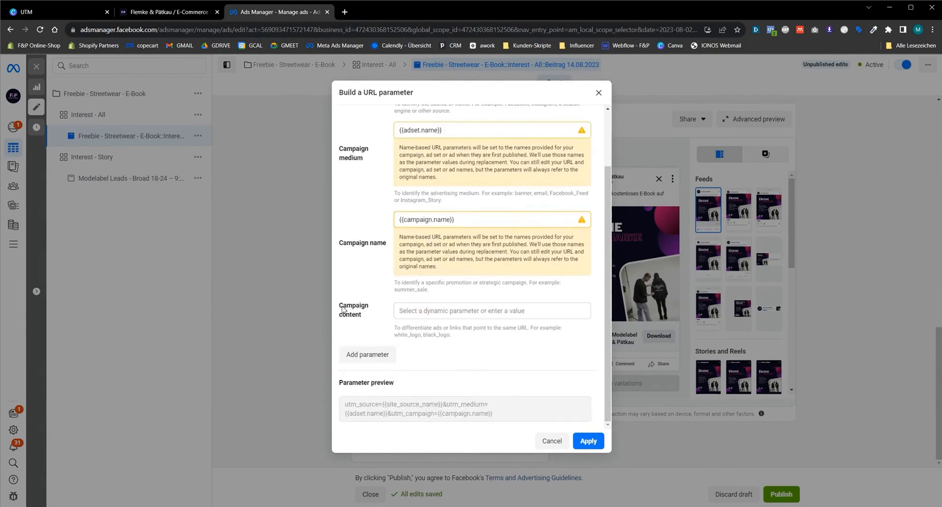
click(424, 312)
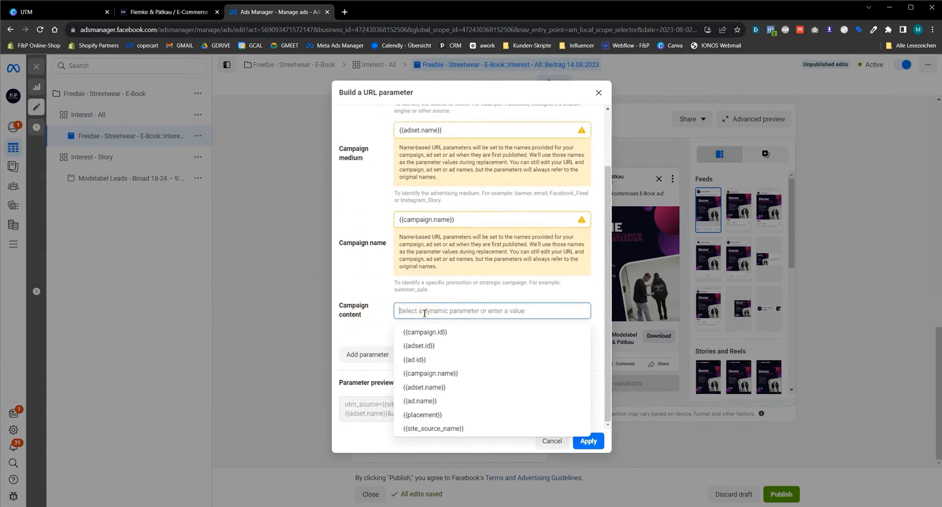
text(ads)
key(Down)
key(Down)
key(BackSpace)
key(BackSpace)
text(d.name)
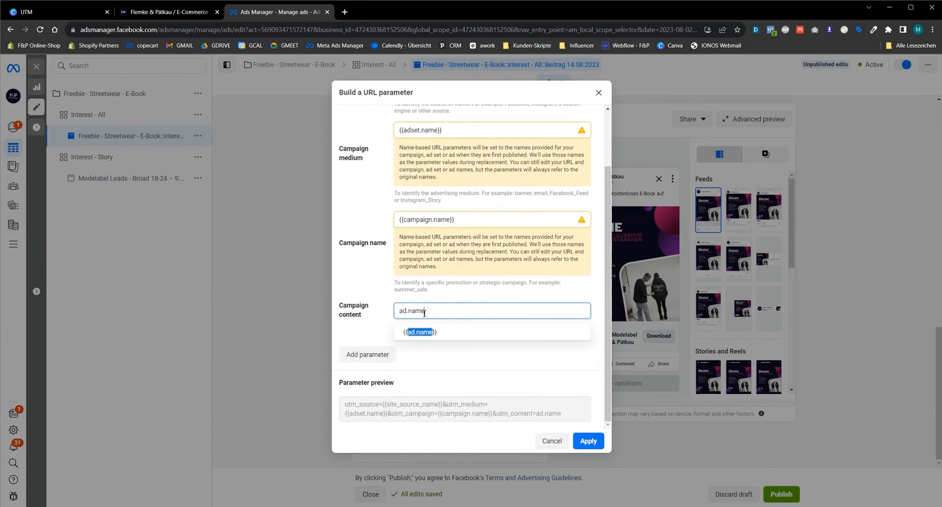
key(Return)
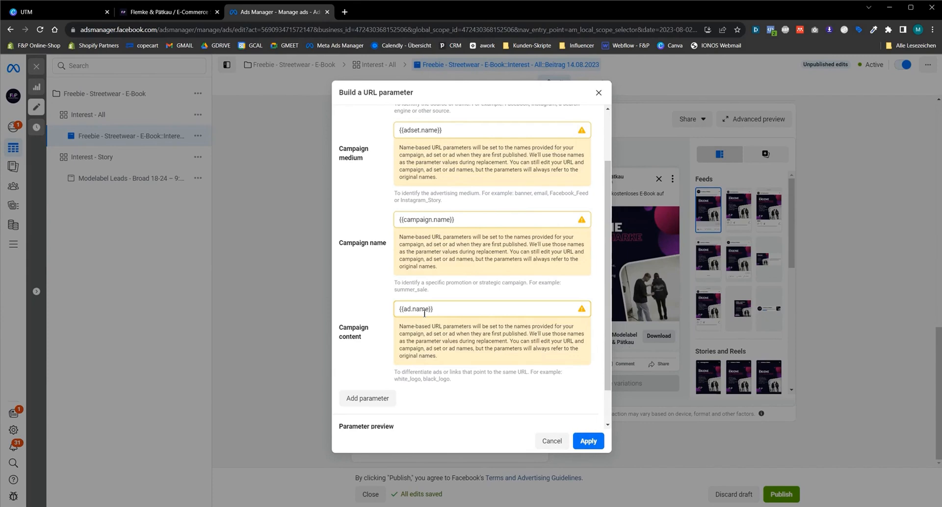
Replace the campaign medium with the dynamic parameter {{placement}}
scroll(424, 313, up, 3)
drag(461, 201, 370, 206)
text(place)
key(Return)
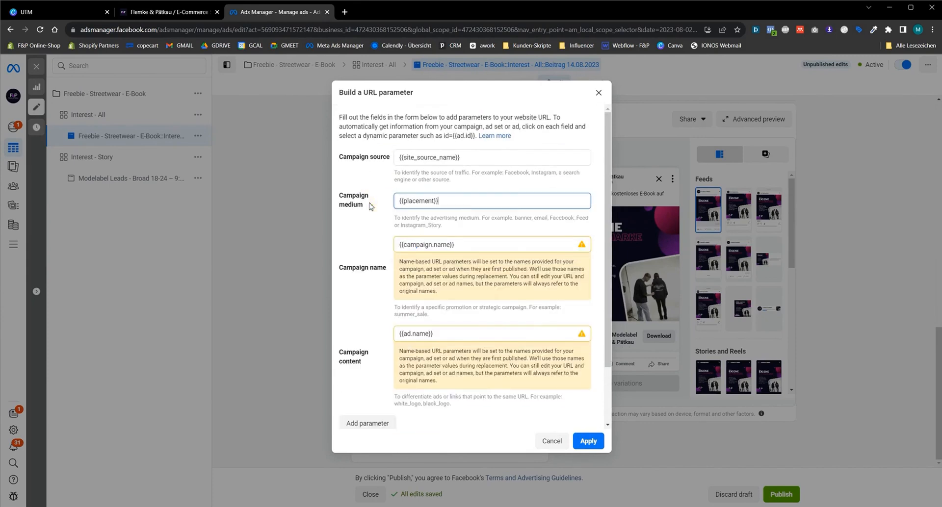
Examine the campaign medium field's example text and the values used for campaign name and campaign content
click(430, 219)
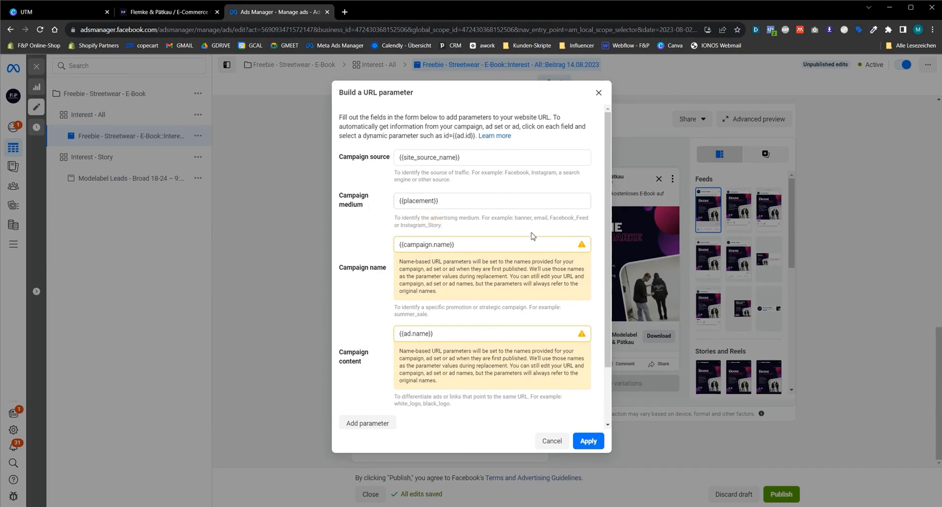
drag(549, 219, 588, 220)
drag(401, 225, 440, 226)
click(441, 226)
scroll(407, 236, down, 1)
drag(465, 200, 402, 199)
click(483, 199)
mouse_move(484, 200)
mouse_down()
mouse_move(386, 196)
mouse_move(476, 198)
mouse_up()
click(476, 198)
drag(399, 288, 450, 287)
click(450, 287)
click(449, 273)
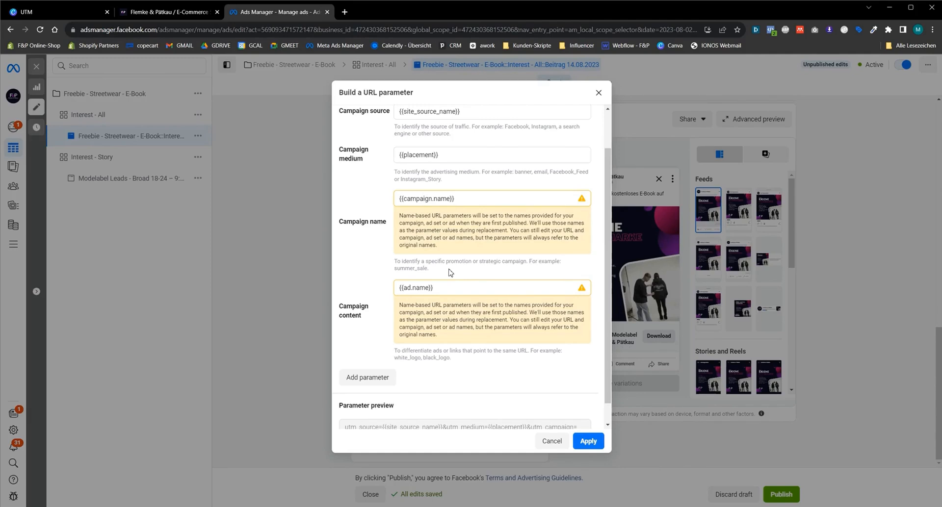
Replace the campaign medium with an ad set dynamic parameter
triple_click(431, 161)
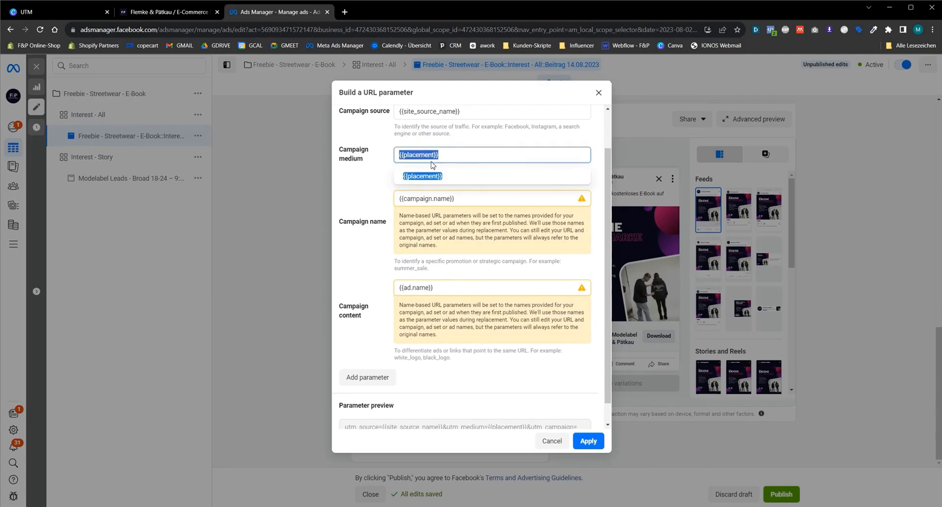
key(BackSpace)
text(ad)
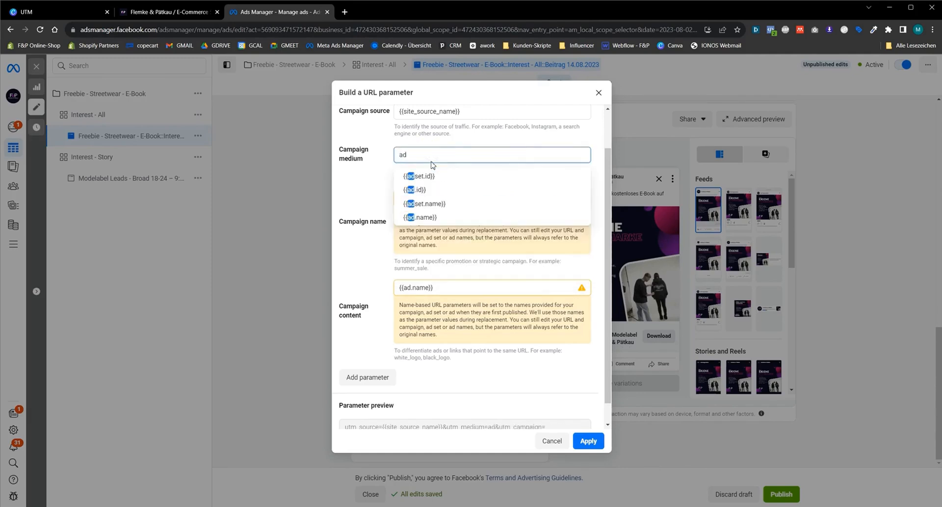
text(set)
key(Down)
key(Down)
key(Return)
Set the campaign medium back to the dynamic parameter {{placement}}
drag(339, 171, 366, 184)
drag(447, 153, 377, 151)
text({{pla)
key(Return)
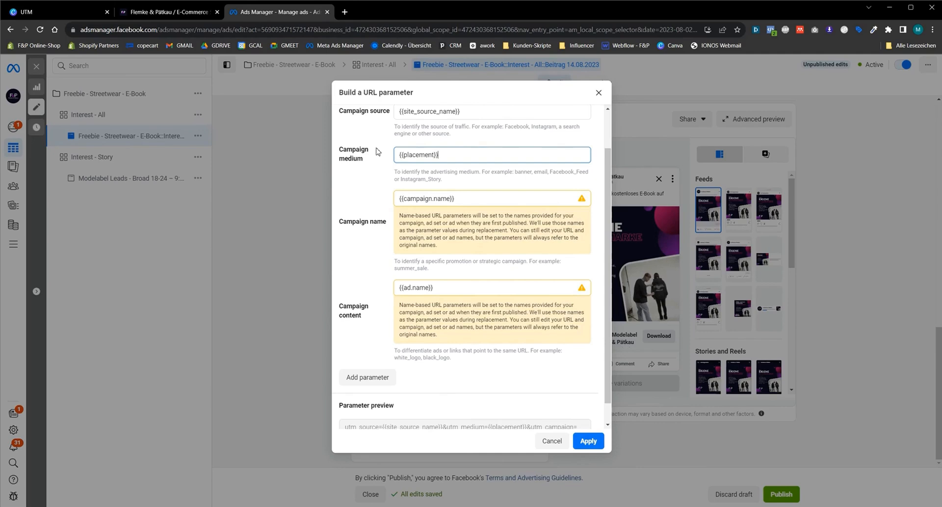
Apply the built parameters to the ad and select the complete text of its URL parameters
scroll(404, 217, up, 1)
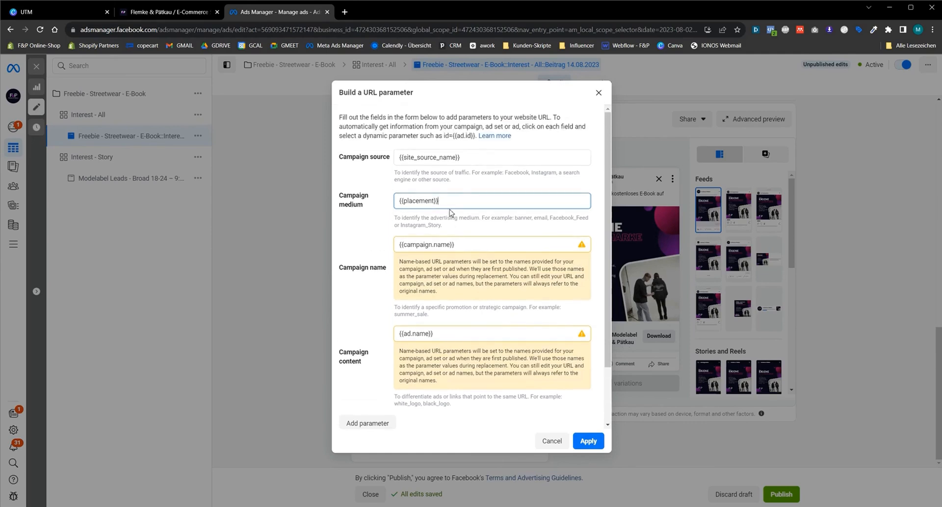
click(588, 441)
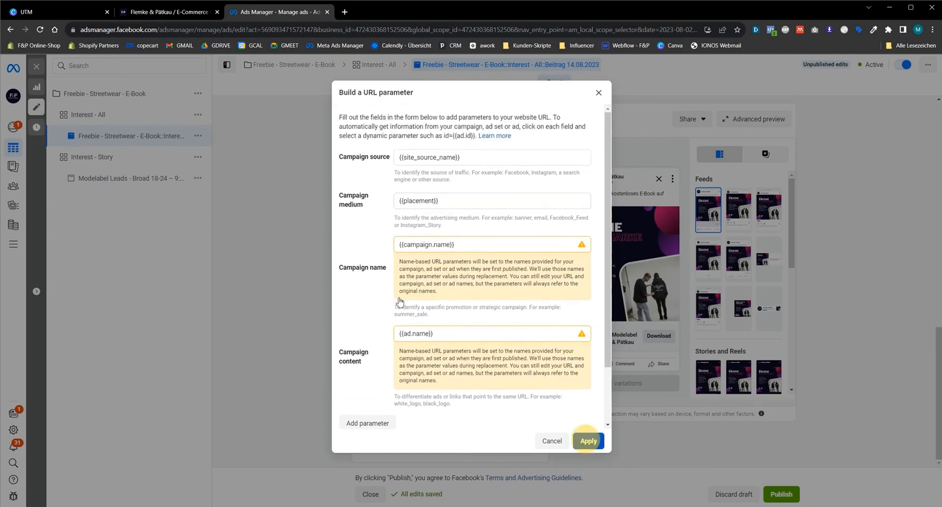
scroll(342, 275, down, 2)
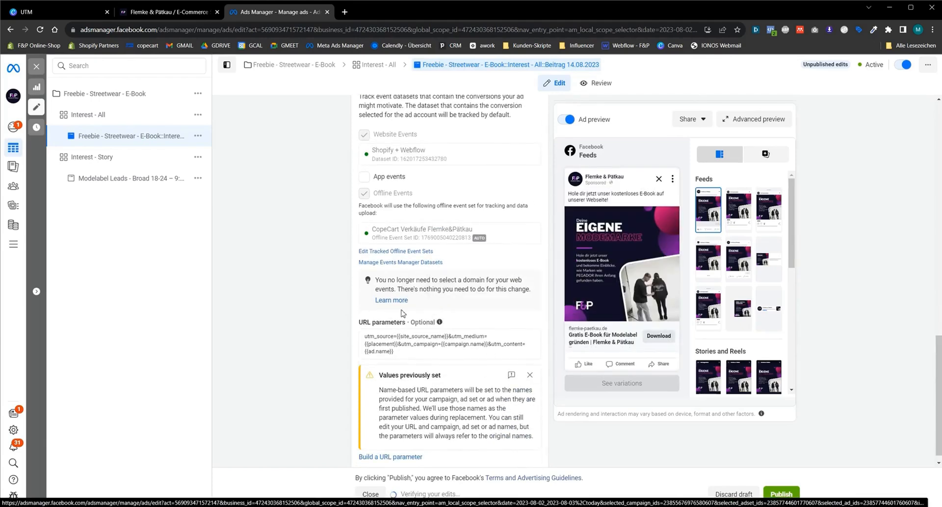
triple_click(365, 340)
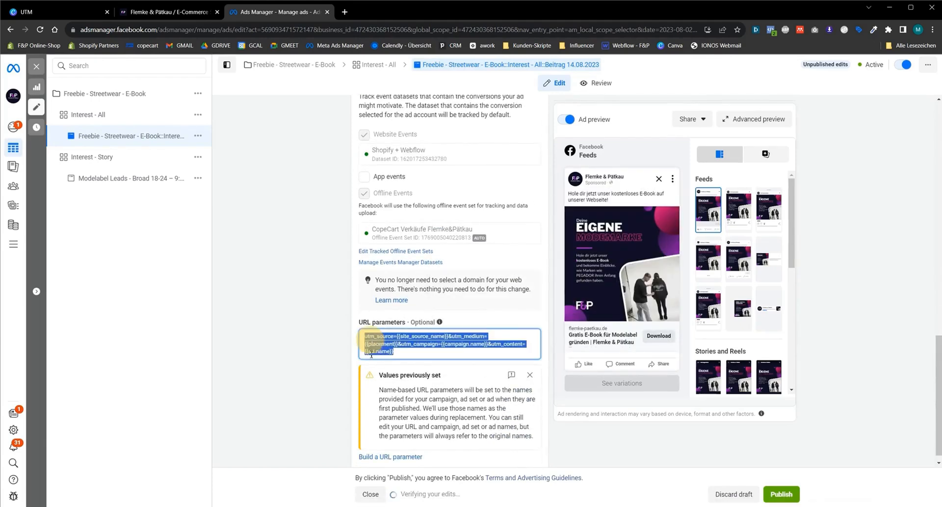
triple_click(384, 349)
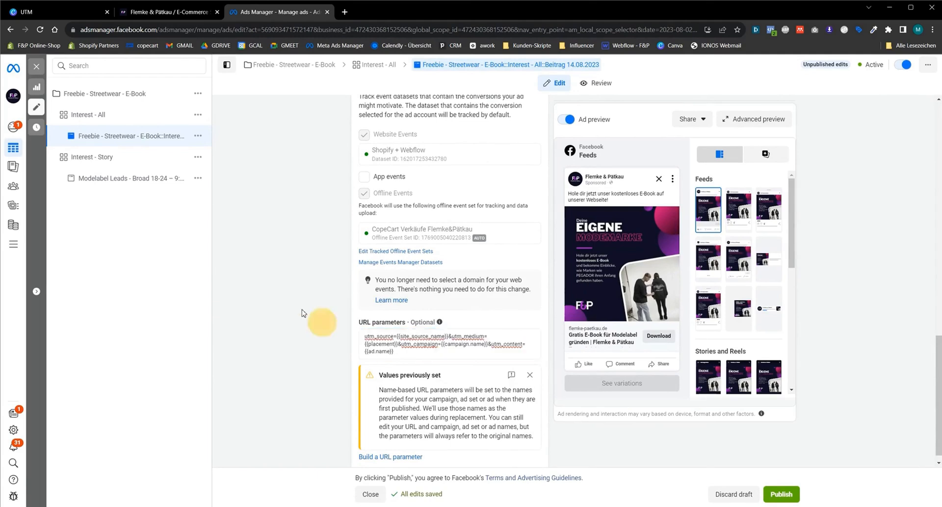
Open the URL parameters of the Modelabel Leads ad under Interest - Story, and return to the ad under Interest - All
click(152, 180)
click(413, 336)
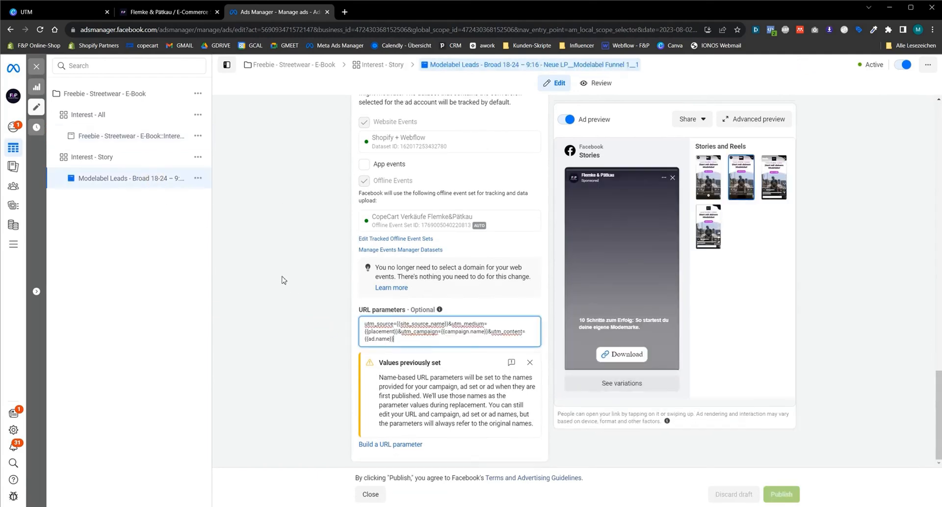
click(151, 137)
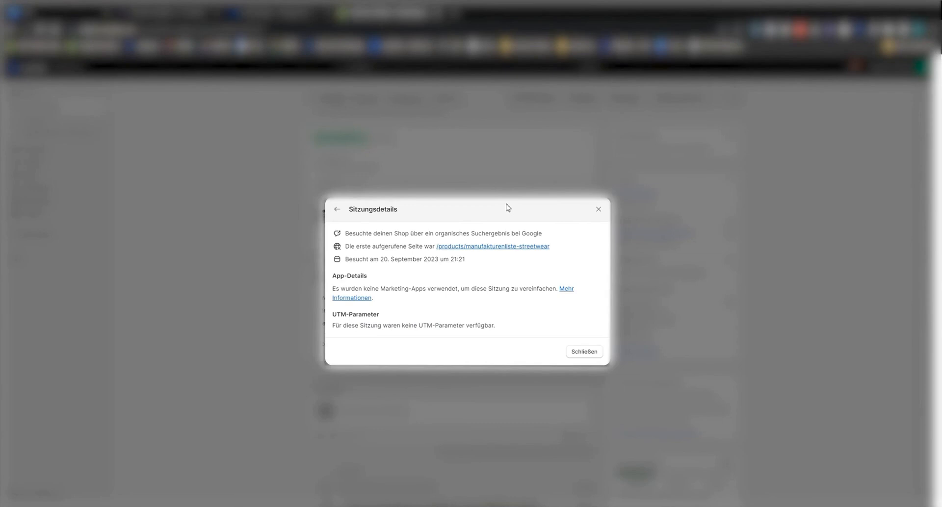
Review the UTM parameters, traffic source and visit date in the Shopify order's session details, and close them
drag(334, 316, 499, 326)
click(500, 326)
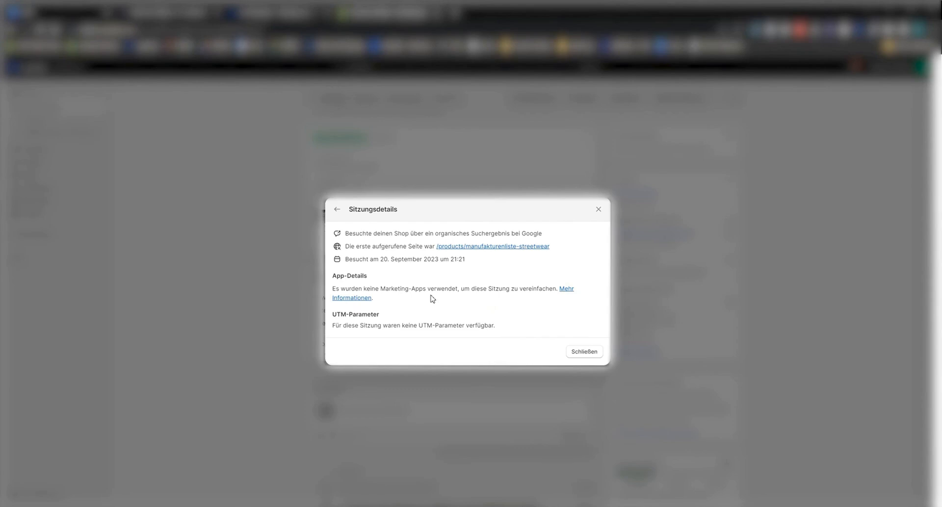
mouse_move(346, 234)
mouse_down()
mouse_move(552, 242)
mouse_move(338, 233)
mouse_up()
click(550, 239)
click(339, 234)
drag(346, 260, 481, 264)
click(482, 263)
click(582, 353)
Go to the adjacent order and review its conversion overview, closing the conversion details
click(732, 97)
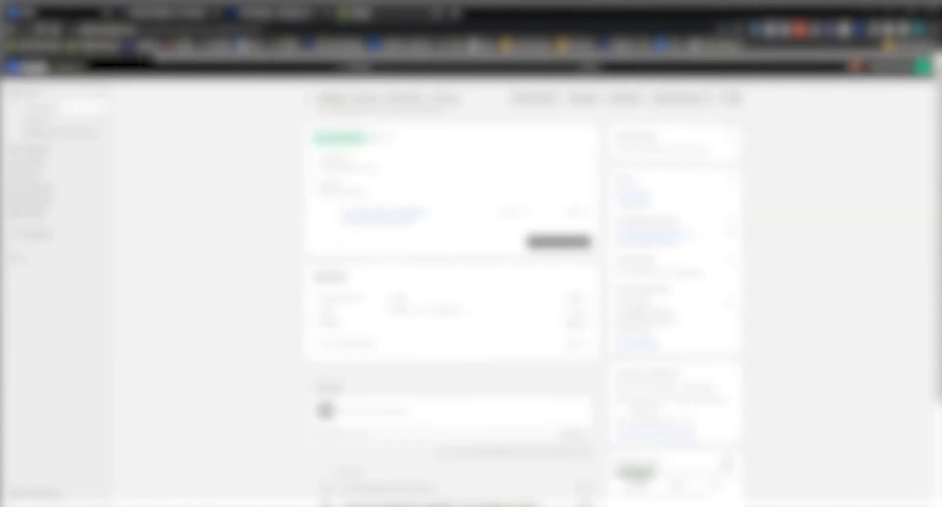
click(651, 436)
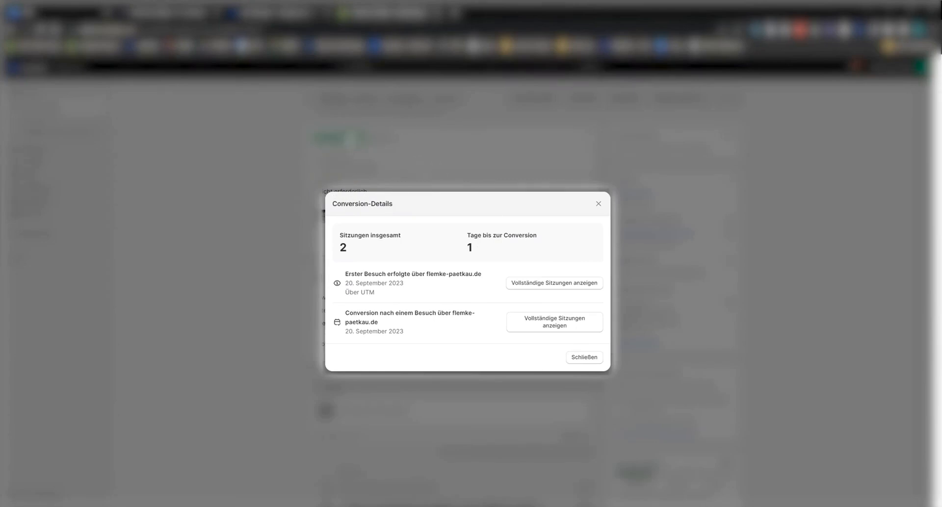
click(598, 204)
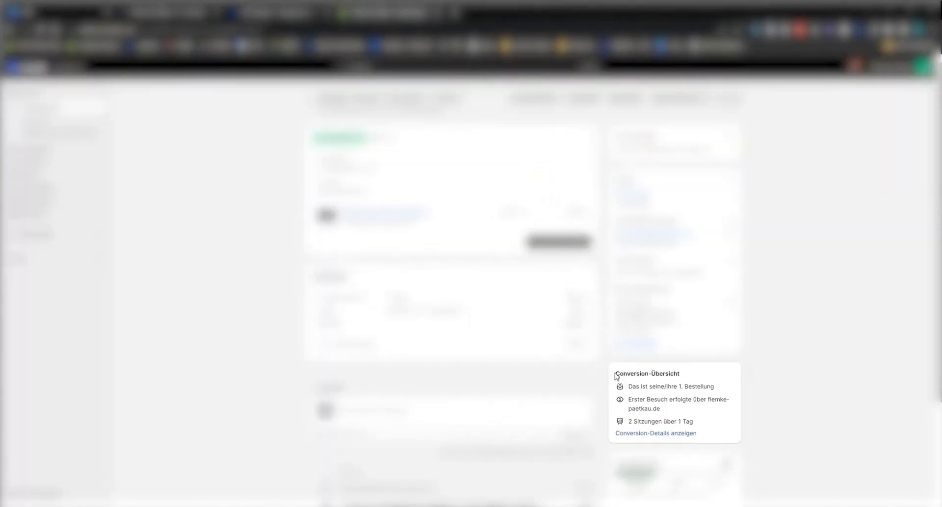
drag(622, 380, 707, 418)
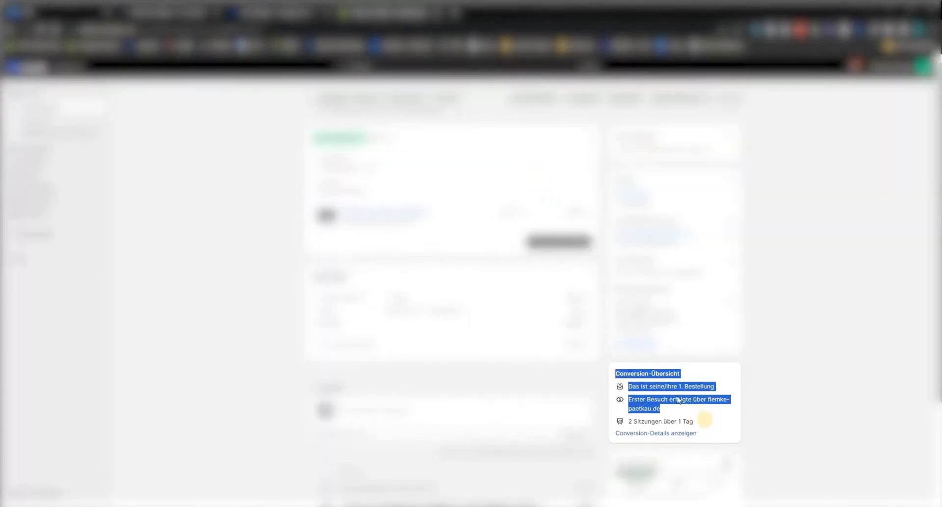
click(649, 398)
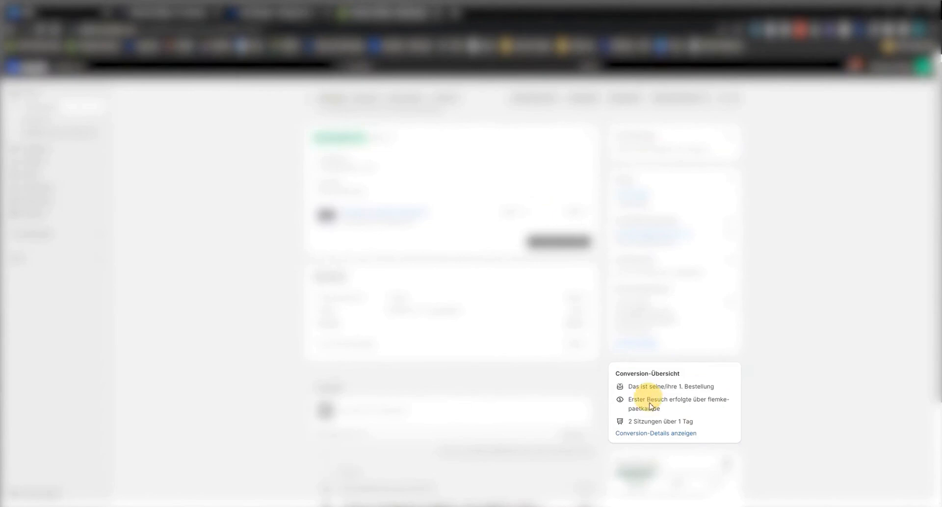
Open the order's conversion details and show the full session of the first visit
click(649, 434)
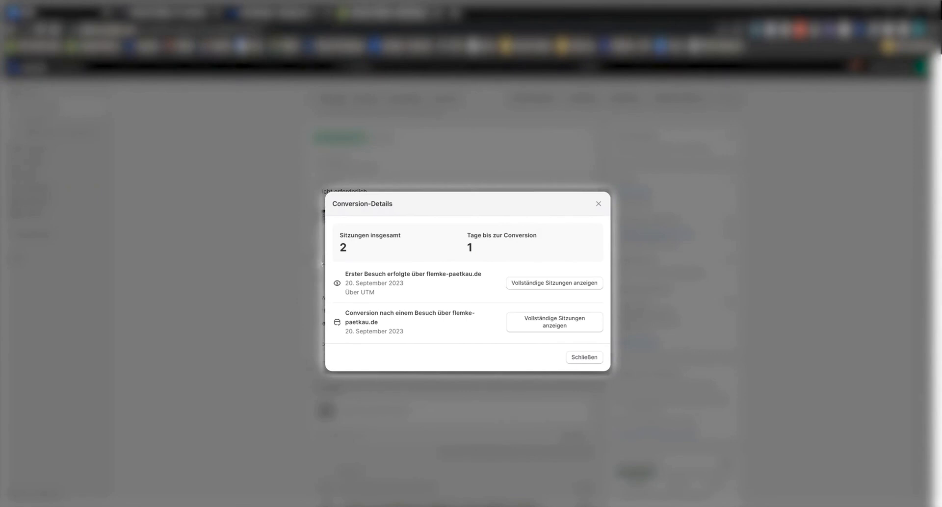
drag(345, 273, 377, 296)
click(377, 296)
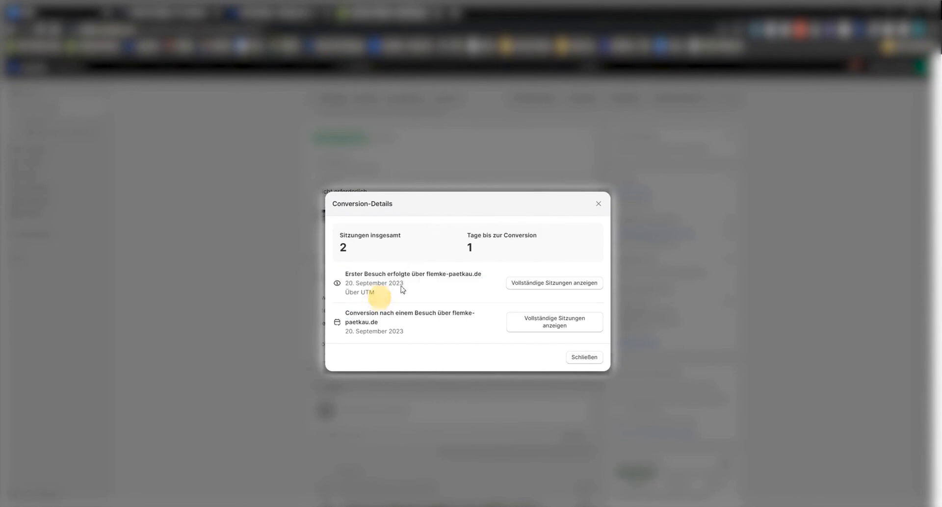
click(520, 285)
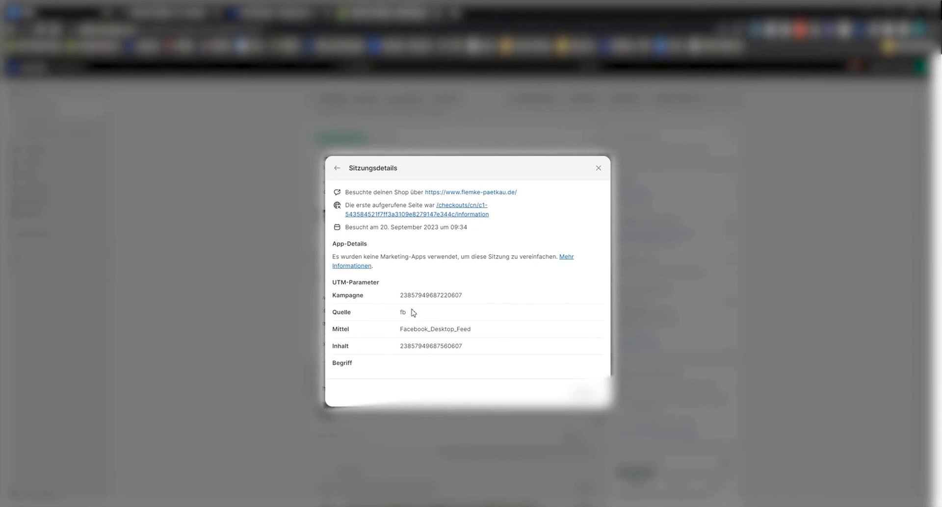
Examine the campaign value in the session's UTM parameters
drag(401, 298, 493, 297)
click(437, 302)
double_click(437, 298)
click(426, 295)
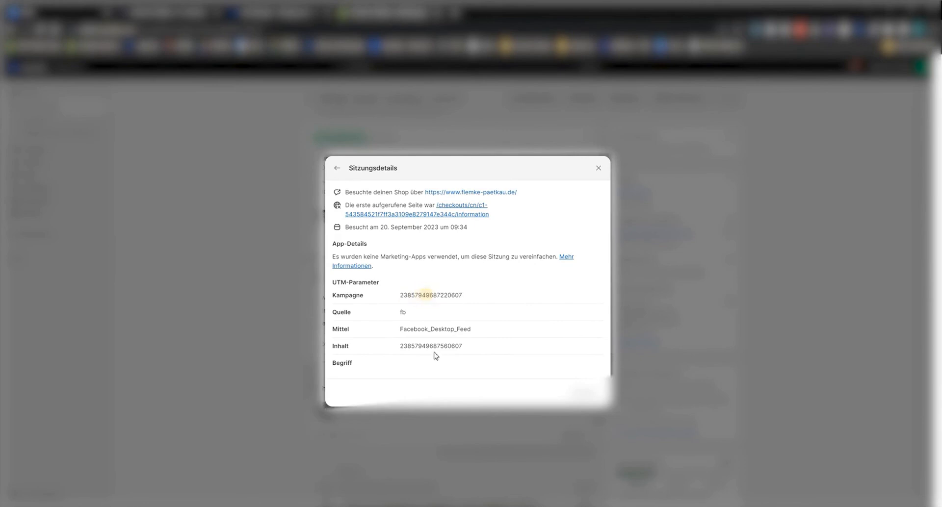
Examine the source and medium values in the session's UTM parameters
drag(399, 330, 488, 333)
click(434, 330)
click(434, 314)
drag(334, 315, 406, 314)
click(415, 315)
click(407, 314)
drag(343, 329, 498, 333)
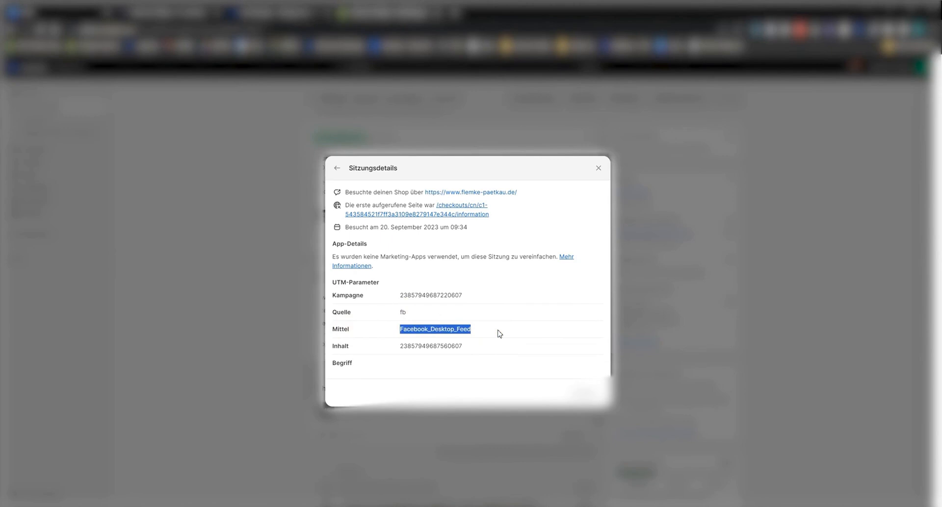
click(412, 334)
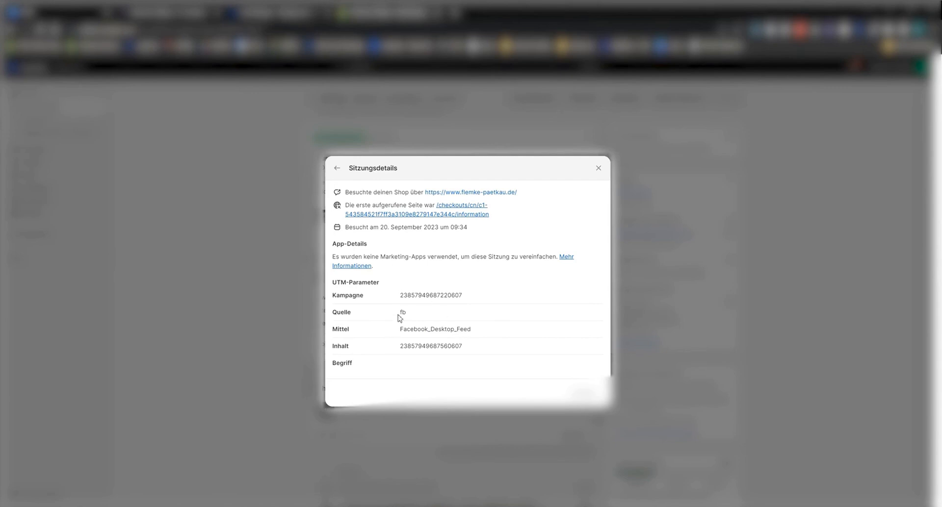
Examine the content value in the session's UTM parameters
drag(400, 346, 471, 349)
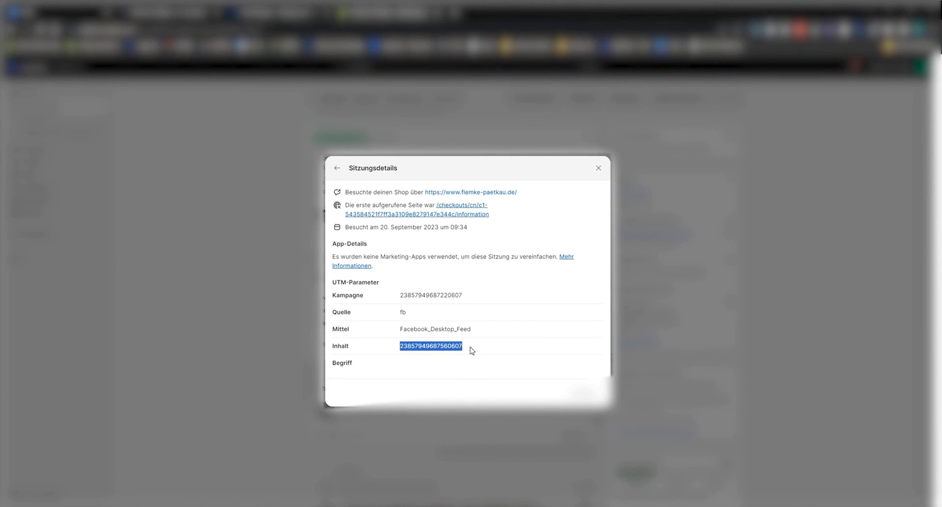
click(471, 349)
drag(402, 347, 463, 347)
click(464, 348)
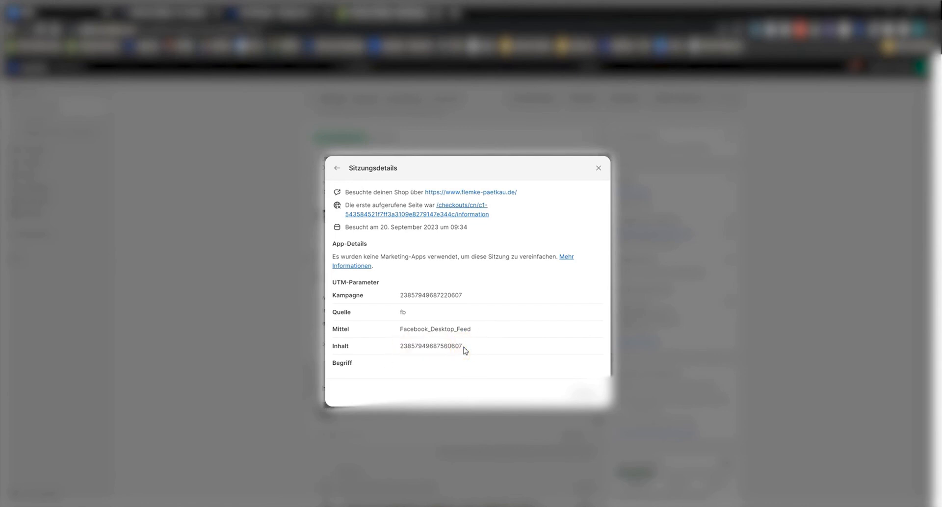